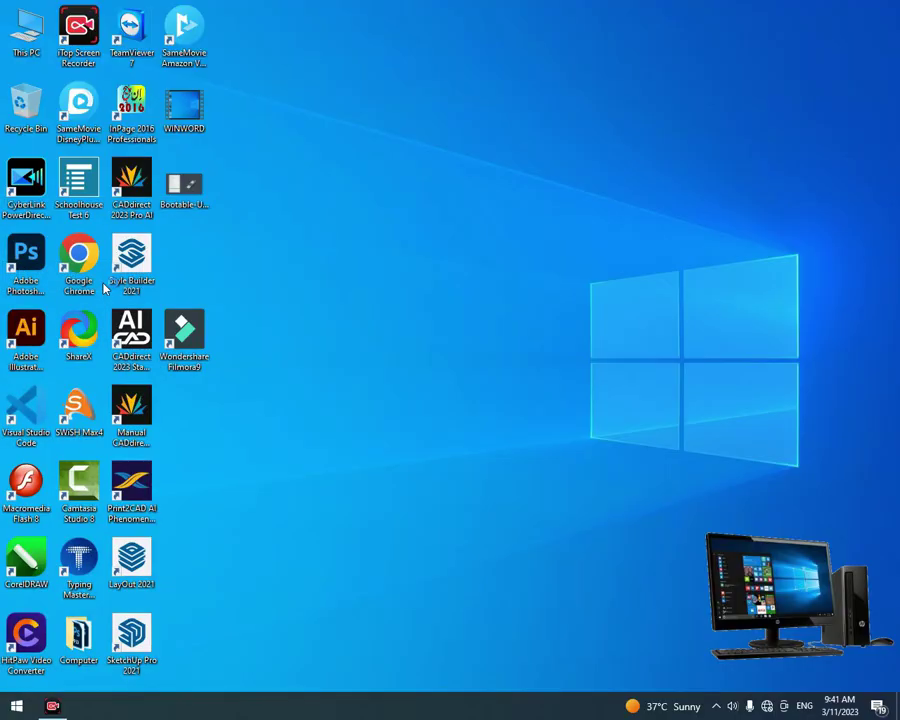
Launch Word from its desktop shortcut and open the blank Document1.
{"action": "double_click", "coordinate": [183, 110]}
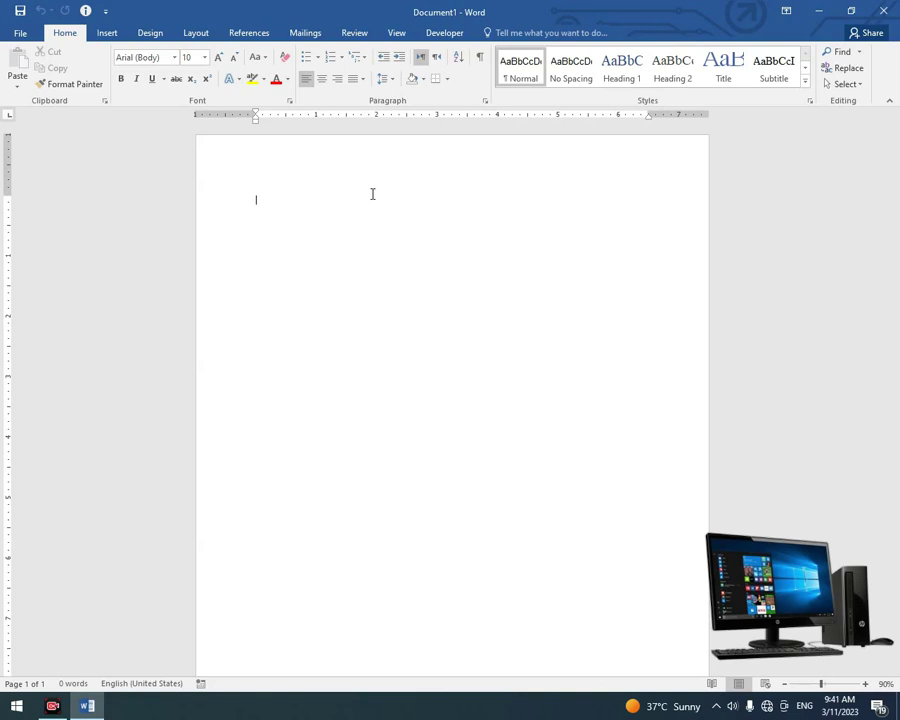
Switch the keyboard to Urdu (Pakistan), set font size 24, and start typing the Urdu letters.
{"action": "left_click", "coordinate": [810, 708]}
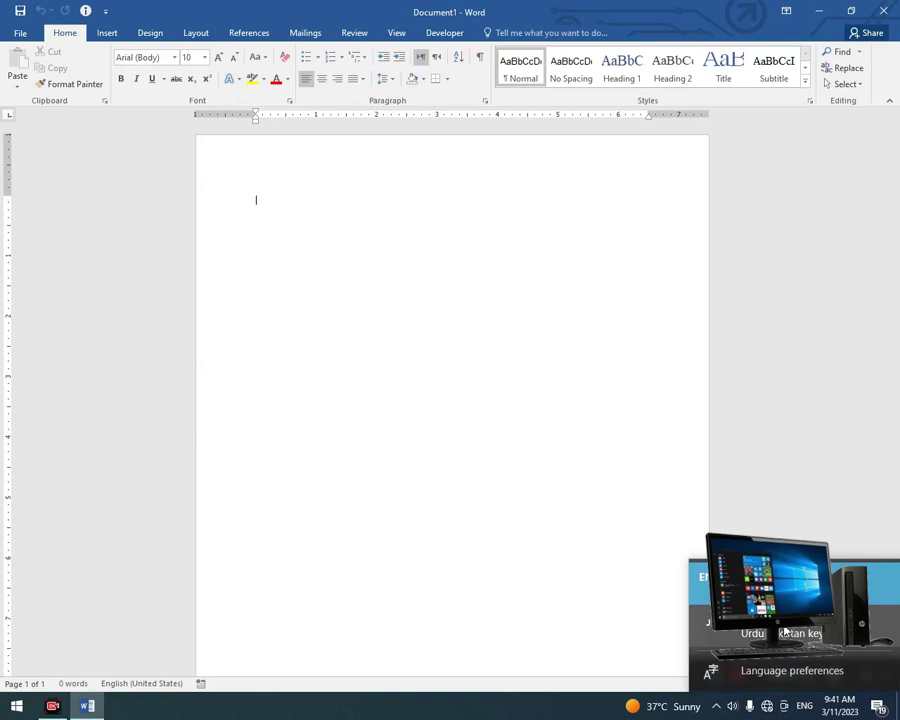
{"action": "left_click", "coordinate": [792, 630]}
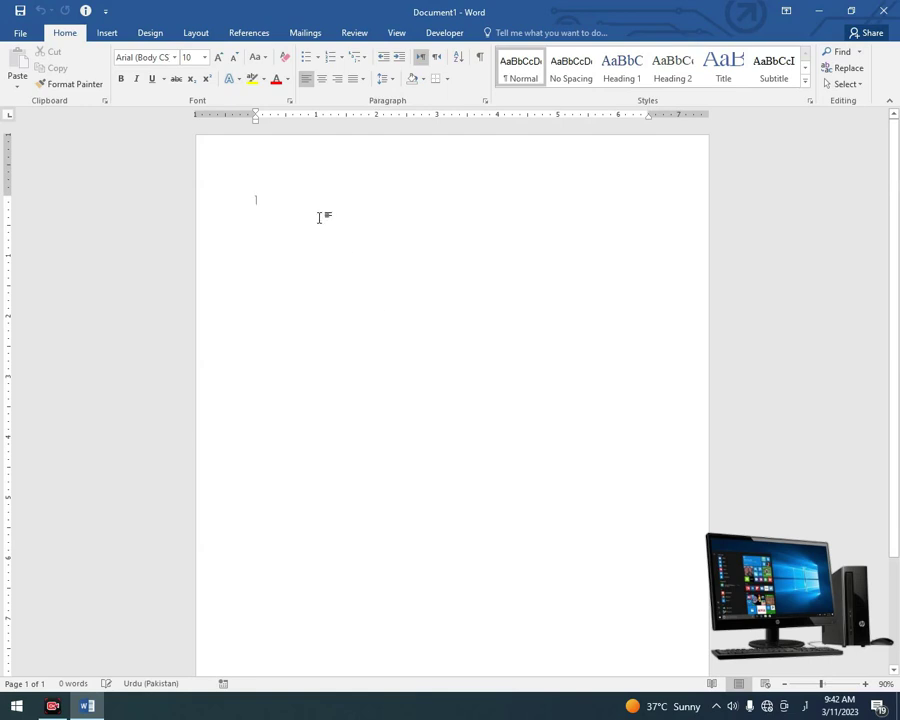
{"action": "left_click", "coordinate": [205, 59]}
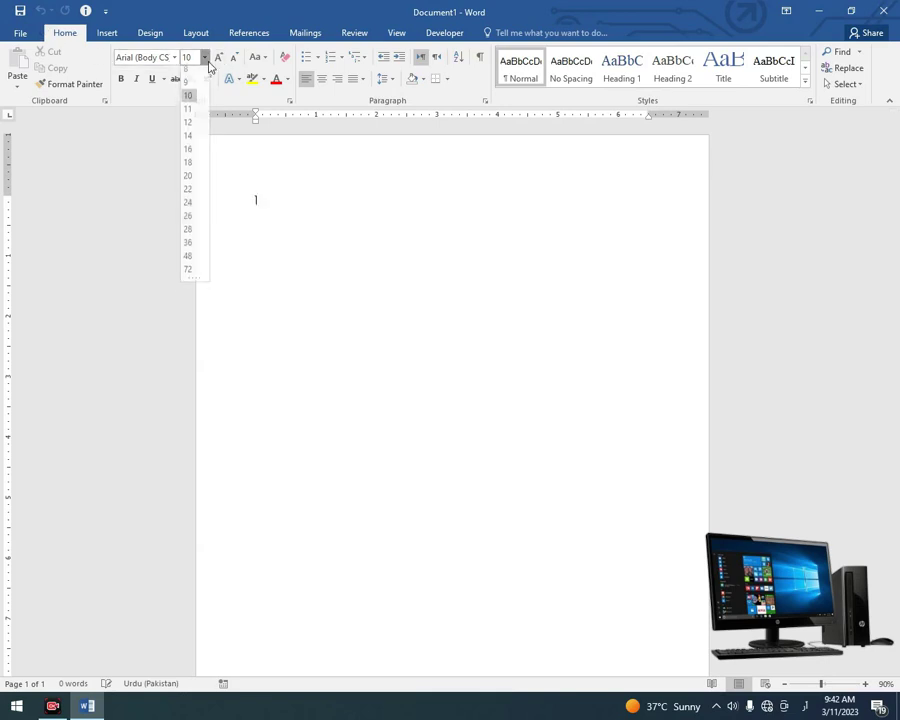
{"action": "left_click", "coordinate": [190, 204]}
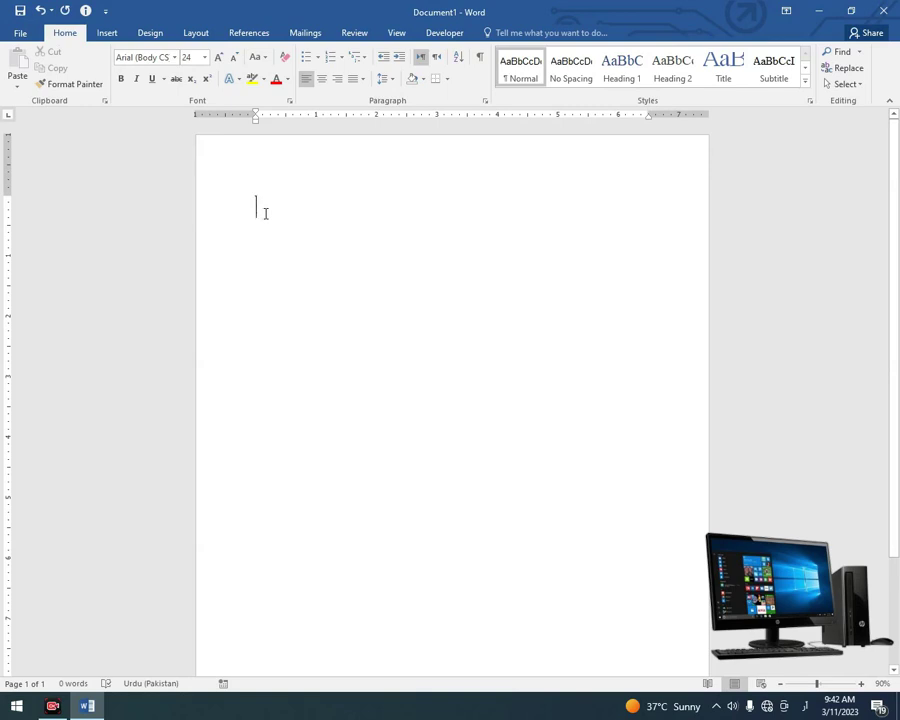
{"action": "type", "text": "a"}
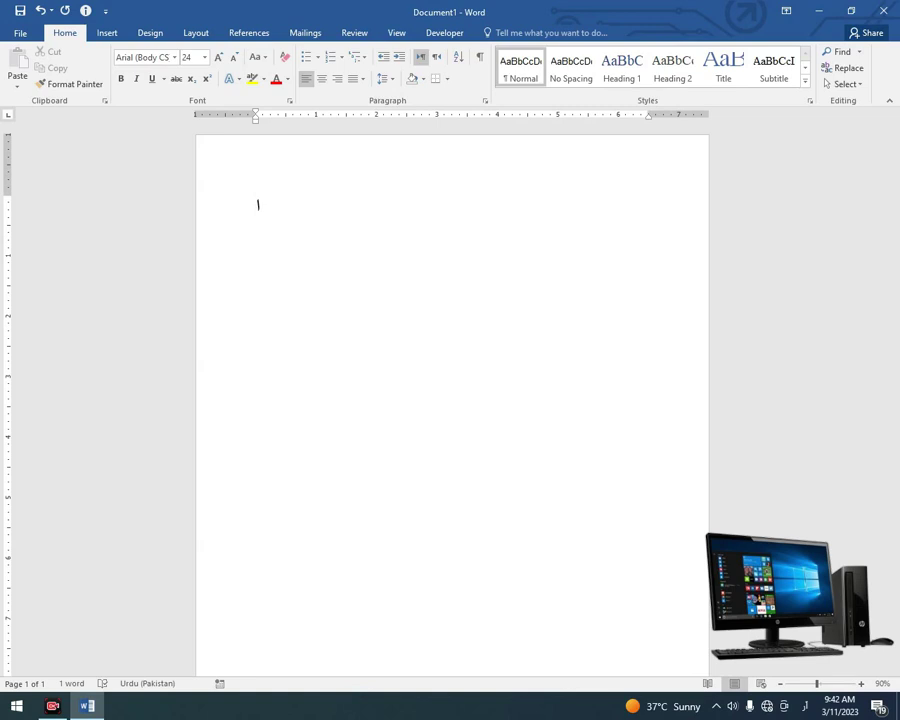
{"action": "type", "text": " ب"}
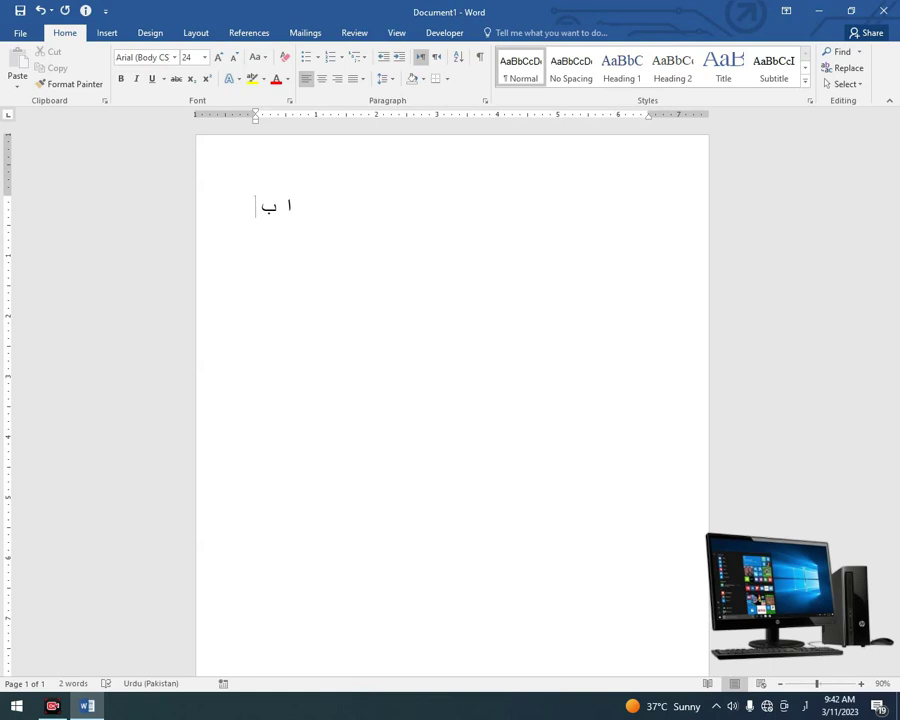
{"action": "type", "text": " چ د ع ف گ ھ ی ج ک ل م ن ہ پ ق رس"}
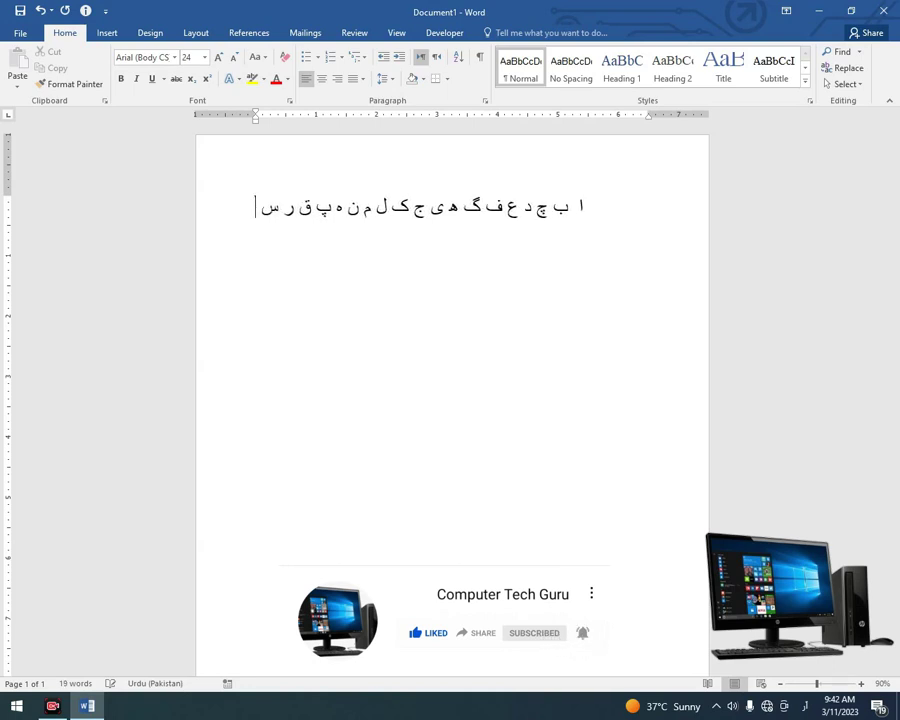
{"action": "type", "text": " ت ے"}
Finish the spaced Urdu letters ending with ط و ش ے ز, fixing typos, then start a new line.
{"action": "key", "text": "BackSpace"}
{"action": "type", "text": "ئ"}
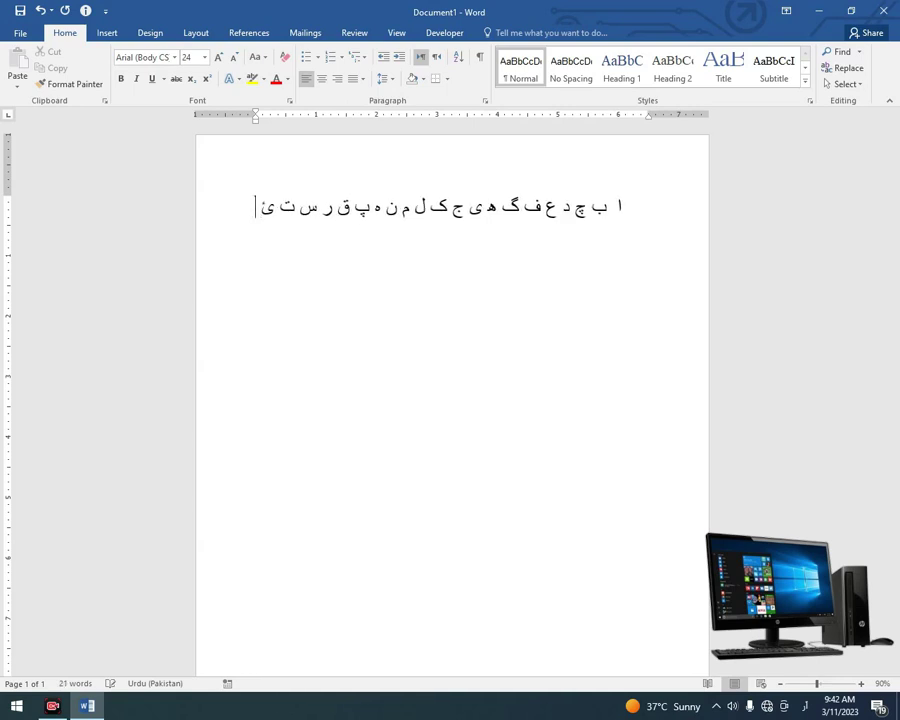
{"action": "type", "text": " ش"}
{"action": "key", "text": "BackSpace"}
{"action": "type", "text": "ط"}
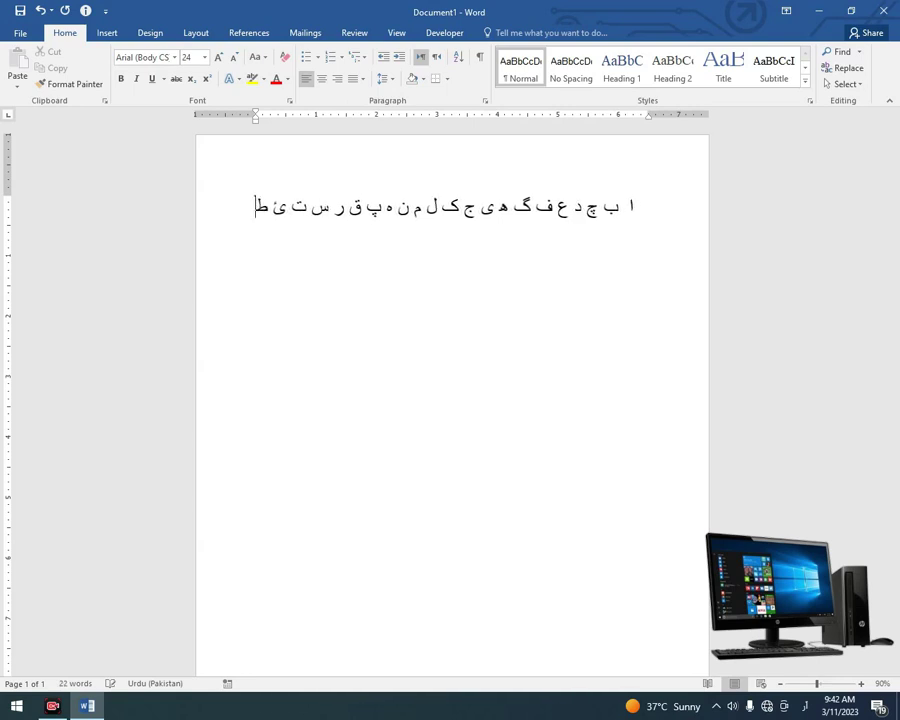
{"action": "type", "text": " و ش ے ز"}
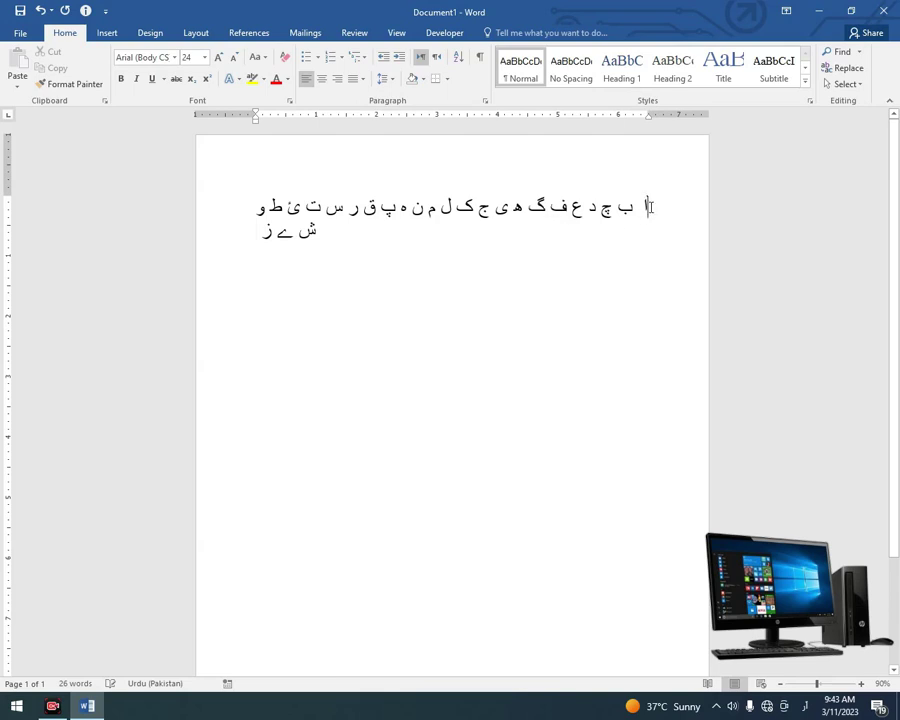
{"action": "key", "text": "Return"}
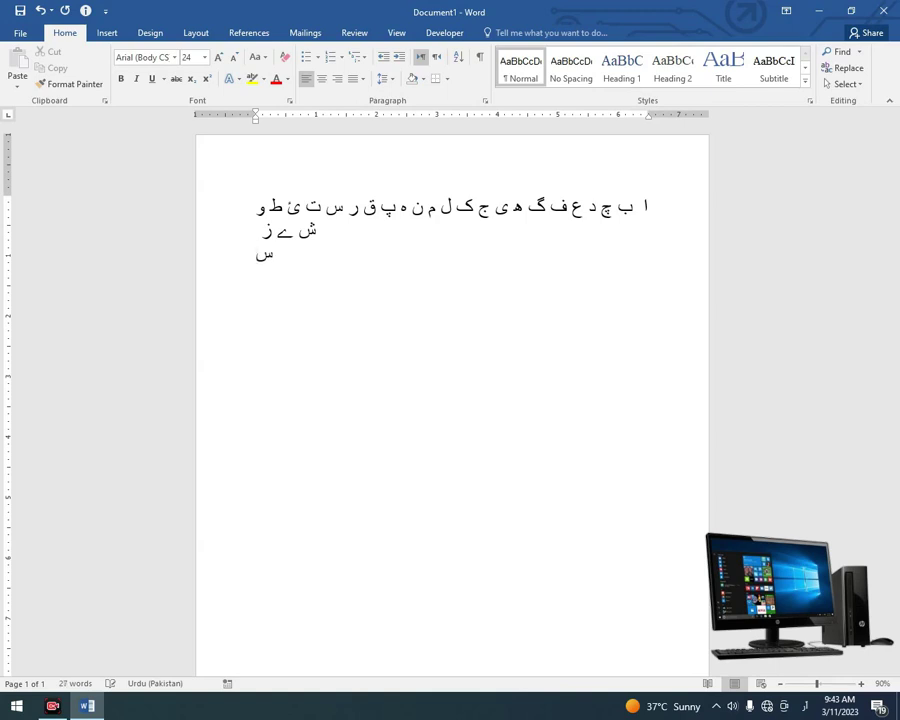
Add an English 'Shift key' line, then type آ, the bismillah and shifted Urdu characters in Urdu.
{"action": "key", "text": "Return"}
{"action": "key", "text": "alt+shift"}
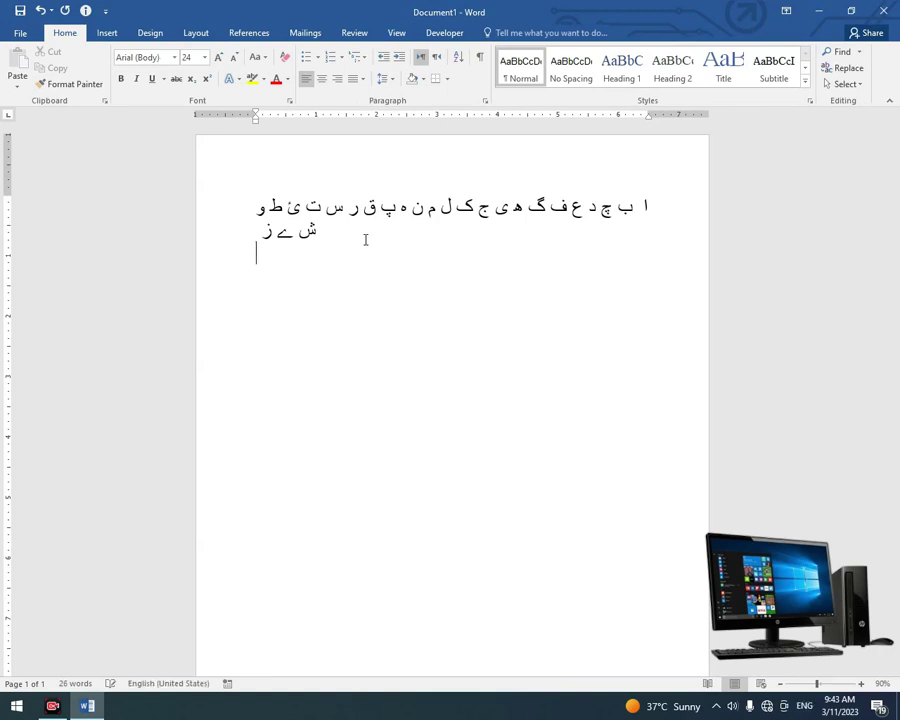
{"action": "type", "text": "shift"}
{"action": "type", "text": " key"}
{"action": "key", "text": "Return"}
{"action": "key", "text": "alt+shift"}
{"action": "type", "text": "آ ﷽ "}
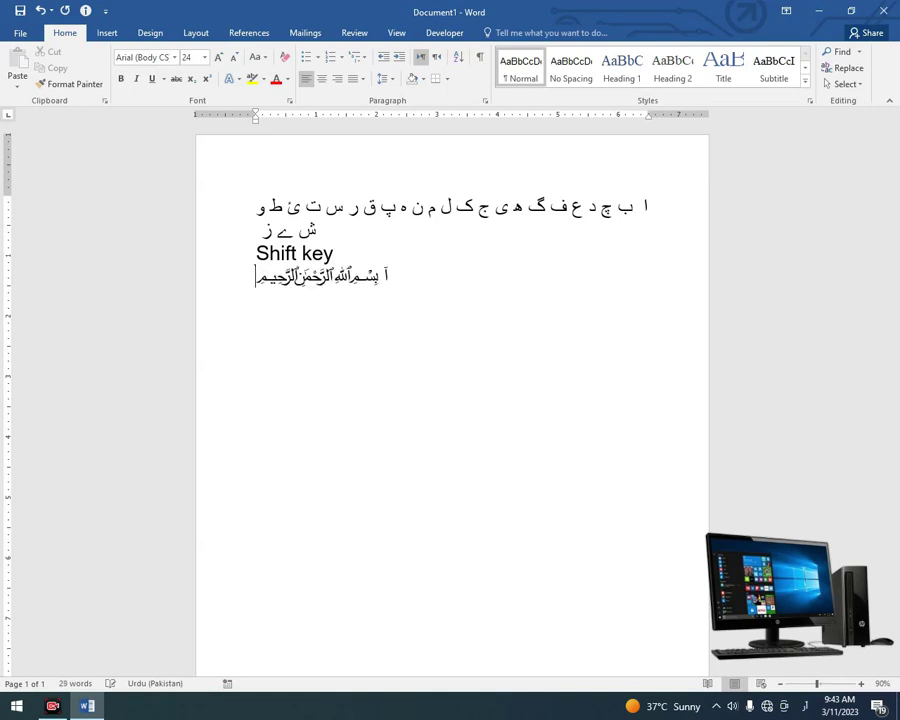
{"action": "type", "text": "ث "}
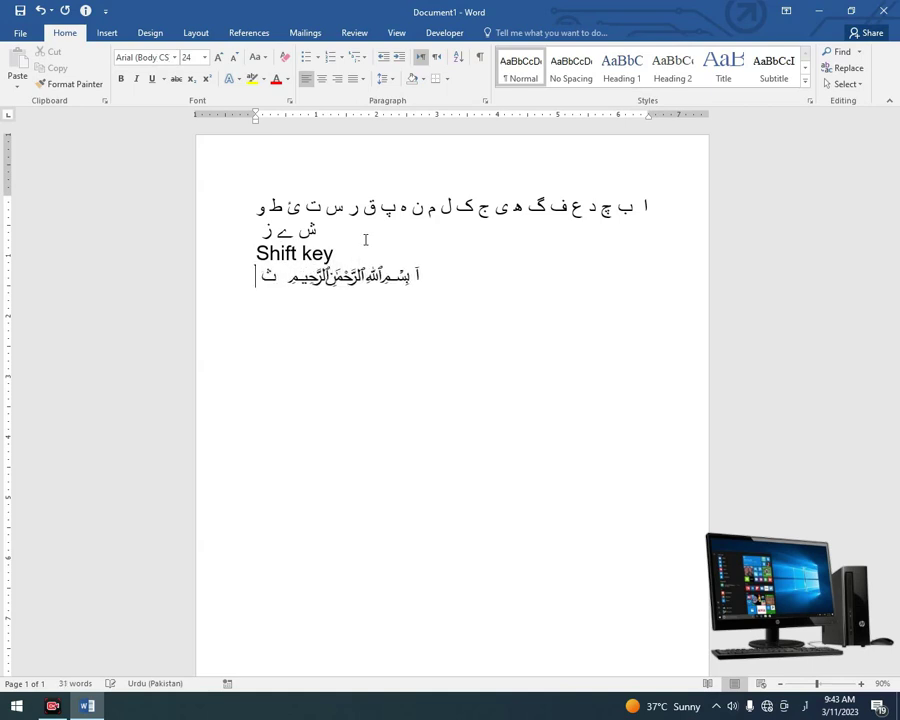
{"action": "type", "text": "ڈ ً"}
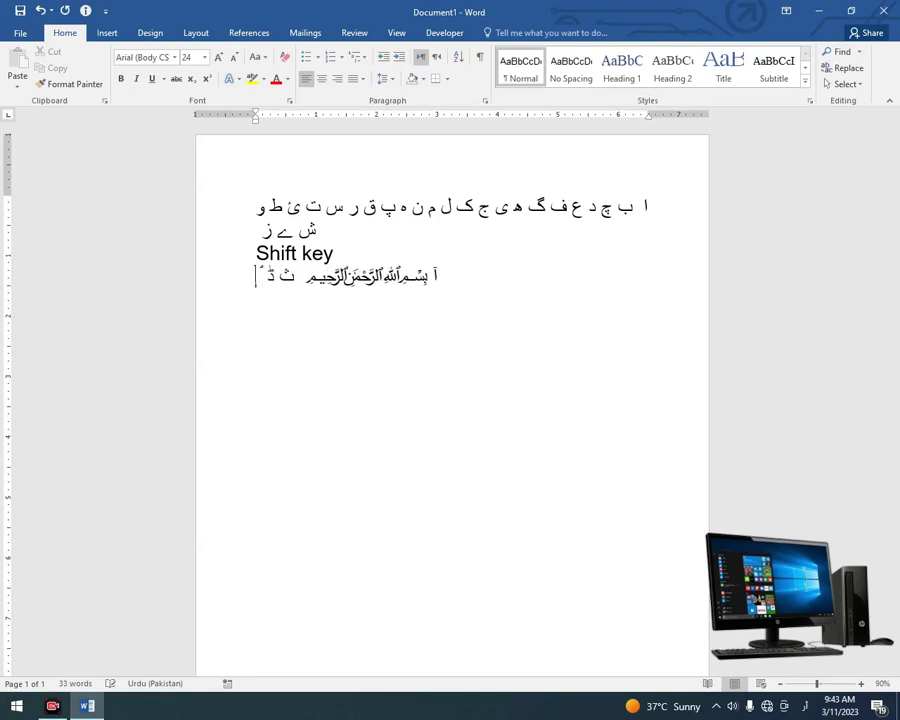
{"action": "type", "text": " ِ "}
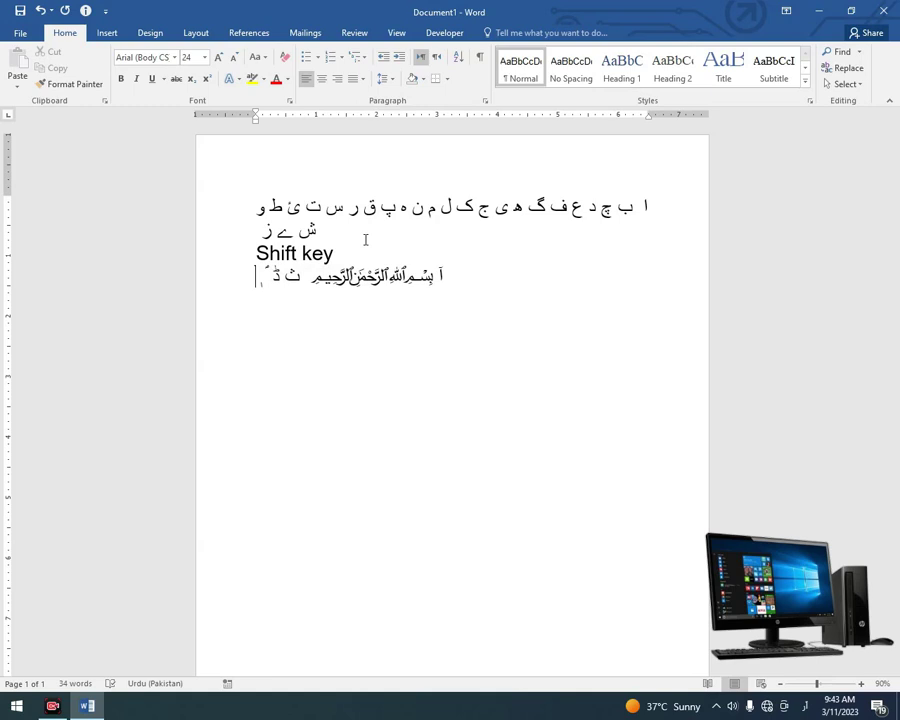
{"action": "type", "text": "غ ح ٰ ض "}
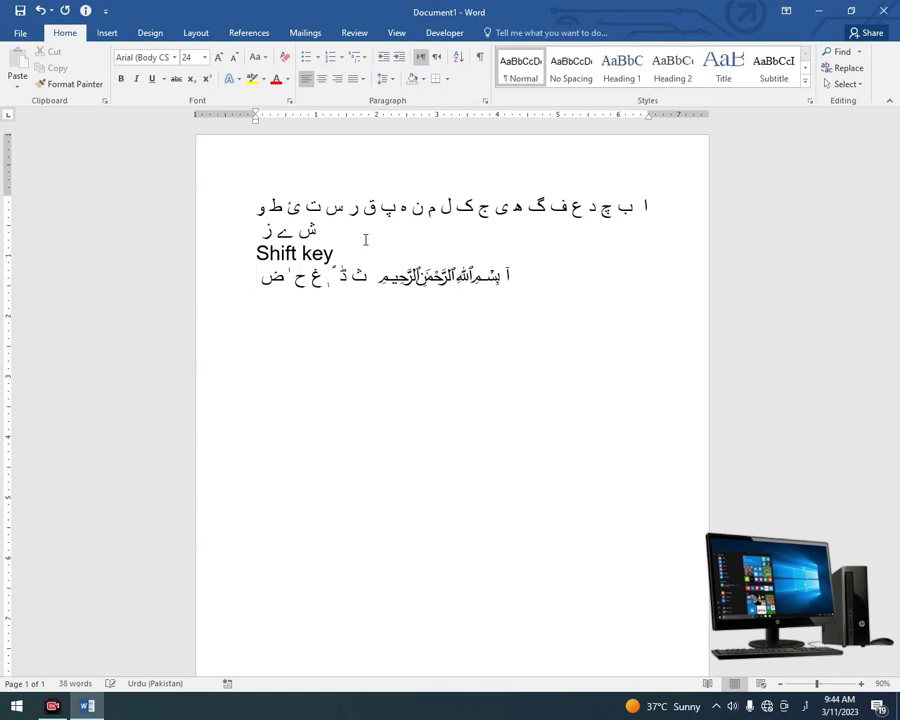
{"action": "type", "text": "خ"}
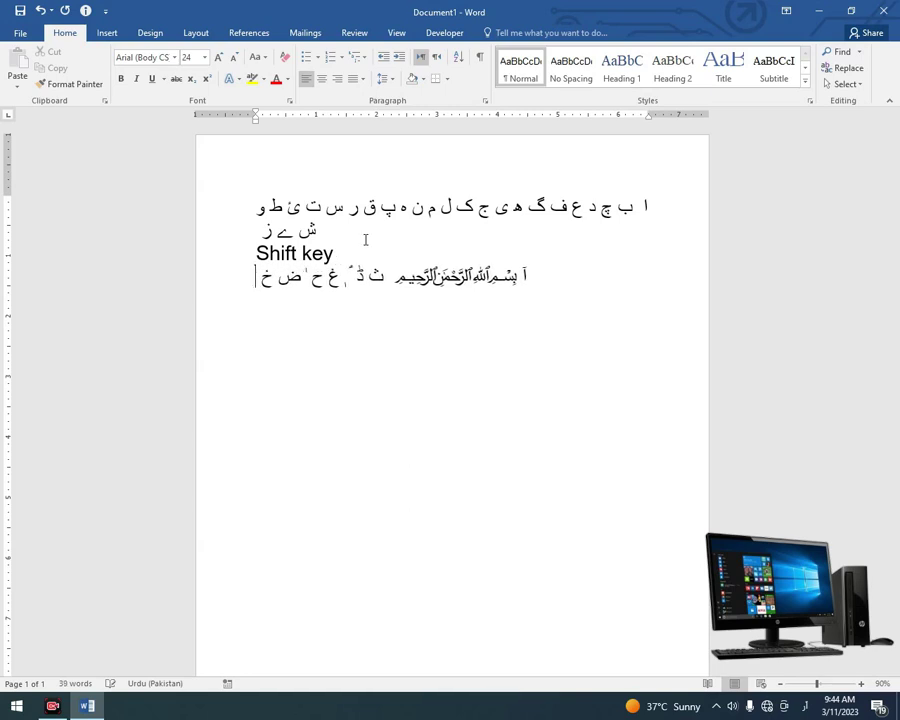
{"action": "type", "text": " ٓ "}
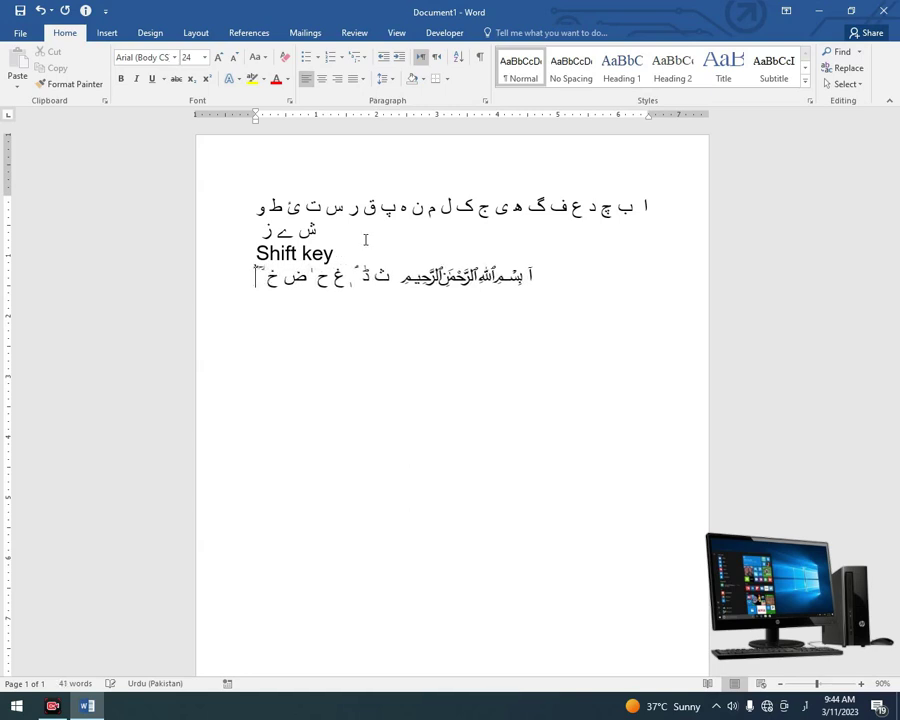
{"action": "type", "text": "ؔ ن"}
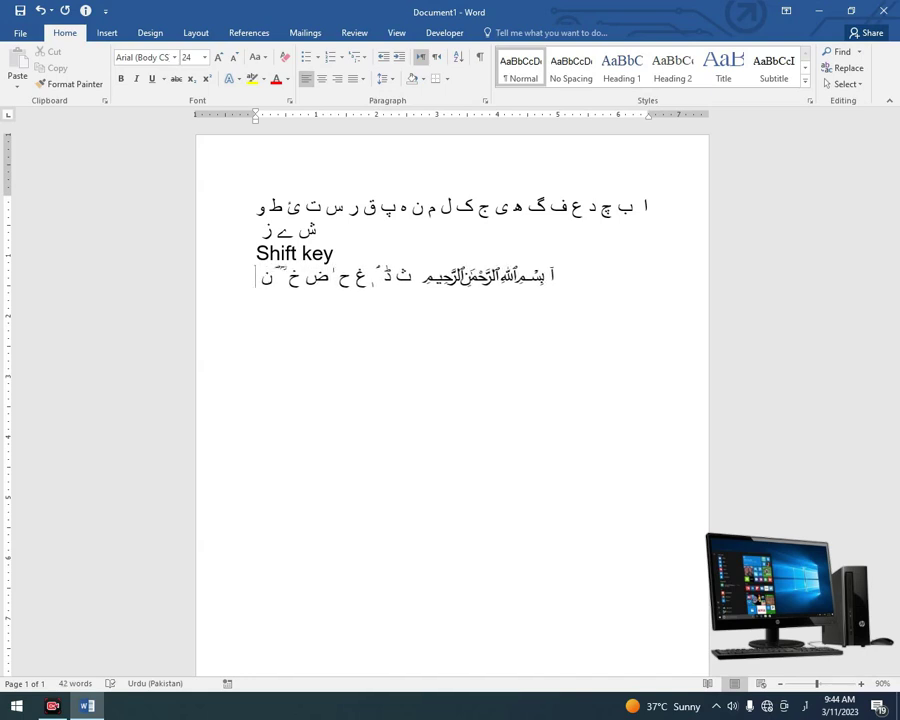
Append more shifted Urdu characters such as ں, ﷺ, ژ, ص, ظ and ذ after the bismillah.
{"action": "key", "text": "BackSpace"}
{"action": "type", "text": "ں"}
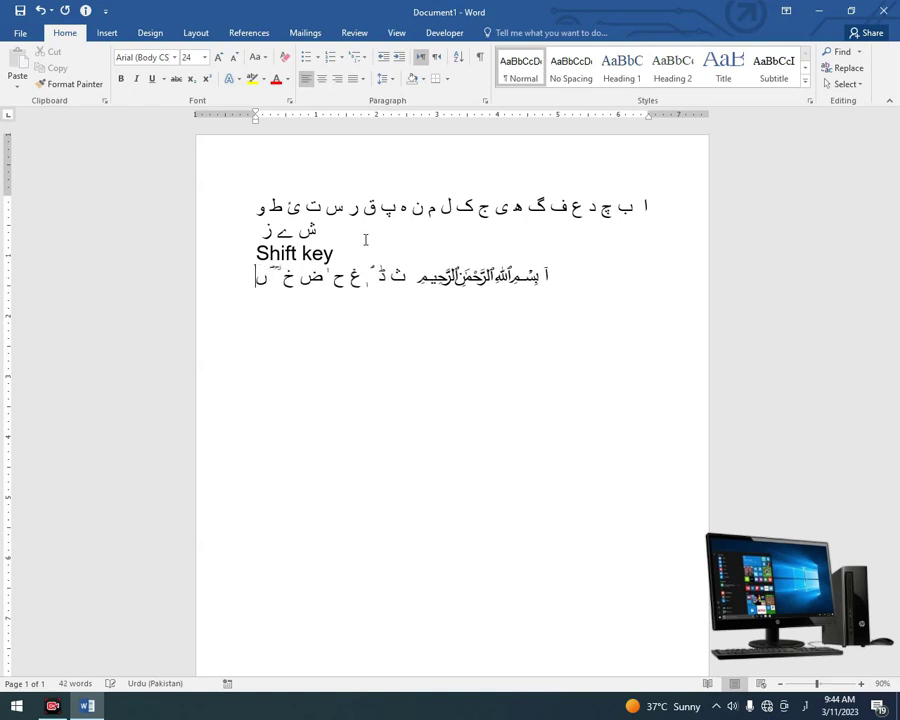
{"action": "type", "text": " ۃ"}
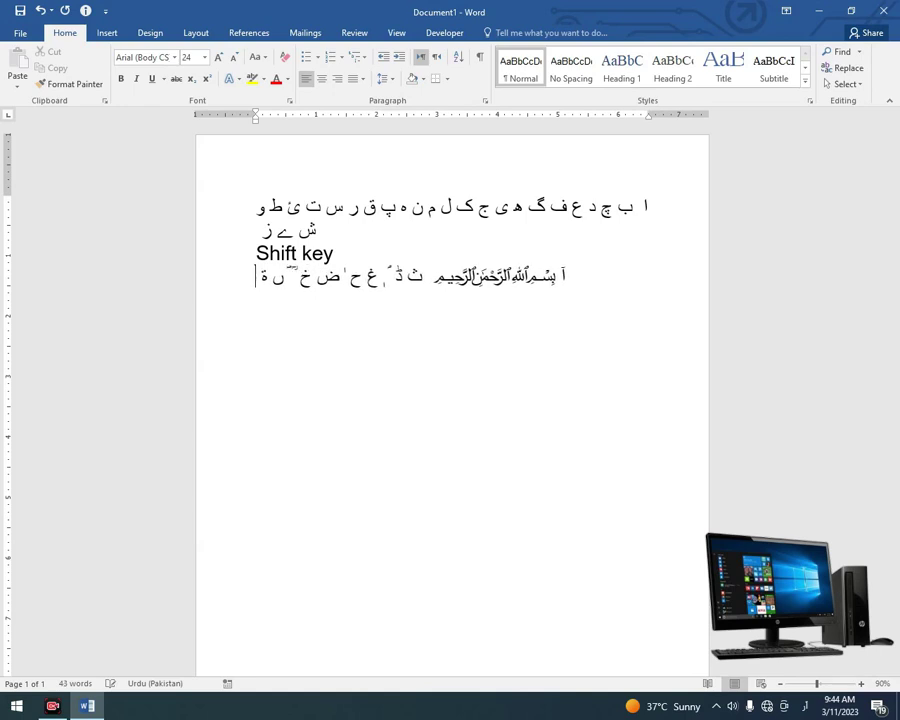
{"action": "type", "text": " ٔ "}
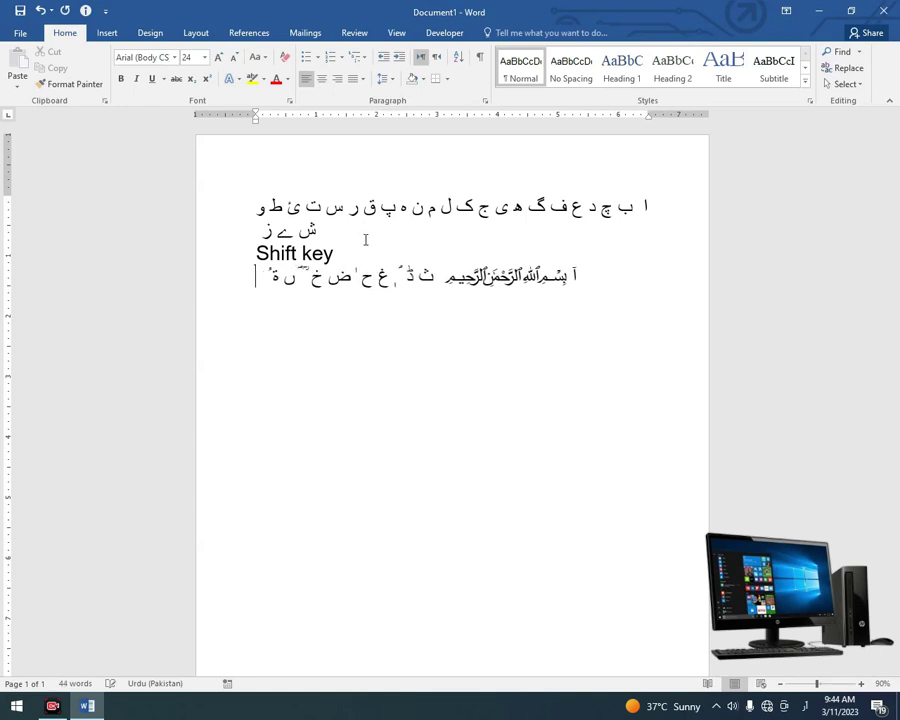
{"action": "type", "text": "ﷺ ژ ص "}
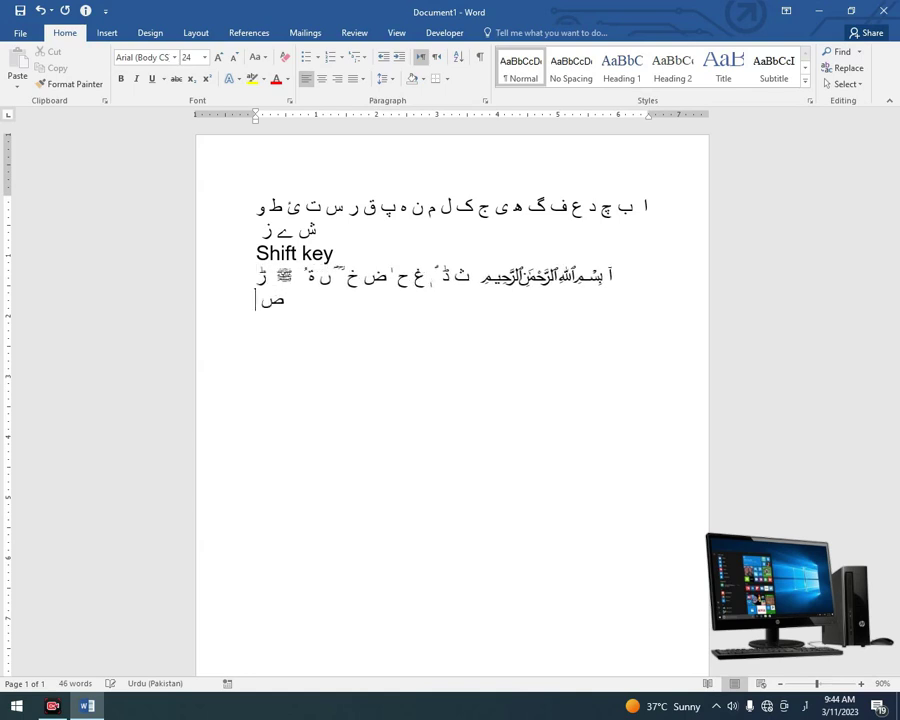
{"action": "type", "text": "ٹ"}
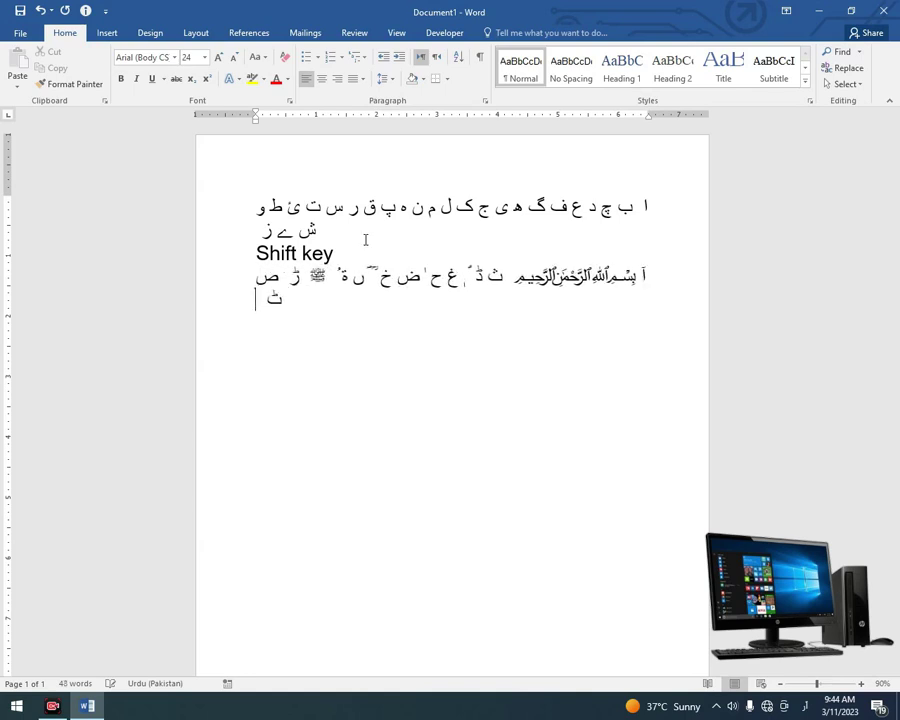
{"action": "type", "text": " ء"}
{"action": "type", "text": " ظ"}
{"action": "type", "text": " ؤ ژ"}
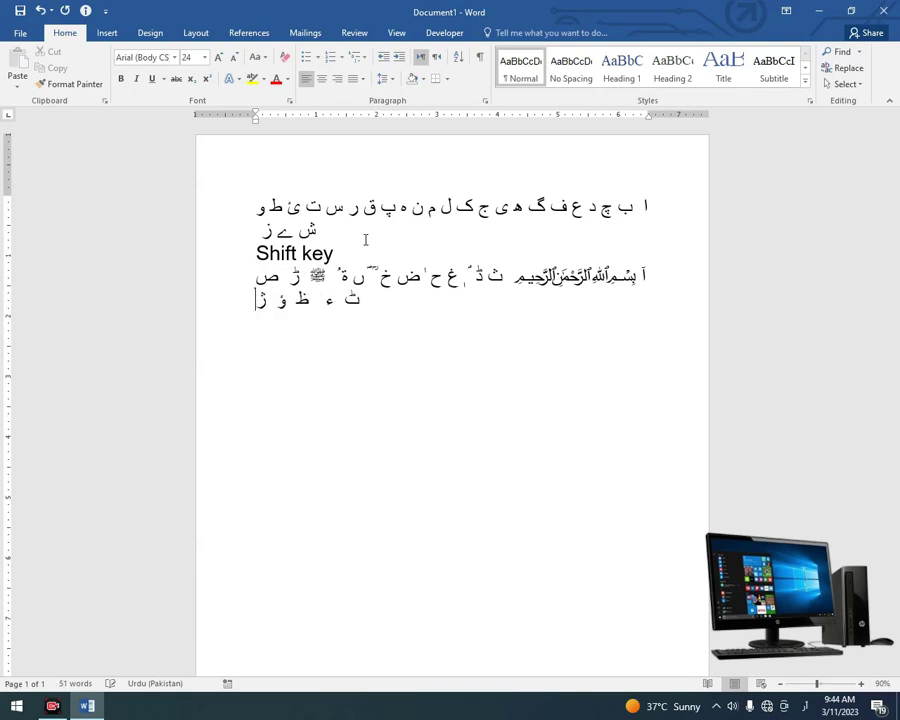
{"action": "type", "text": " ۓ "}
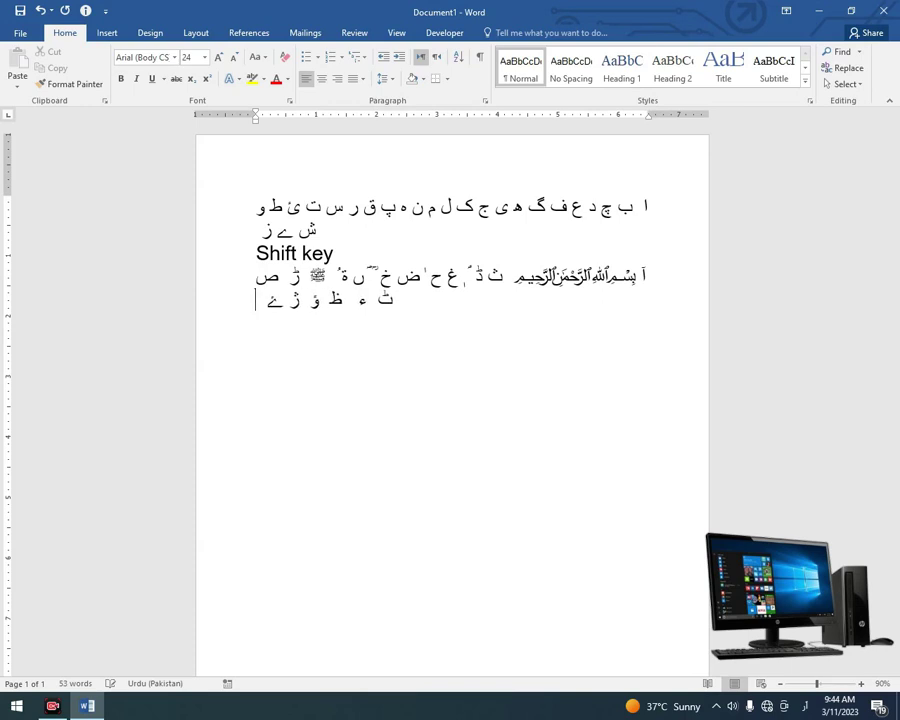
{"action": "type", "text": "ذ"}
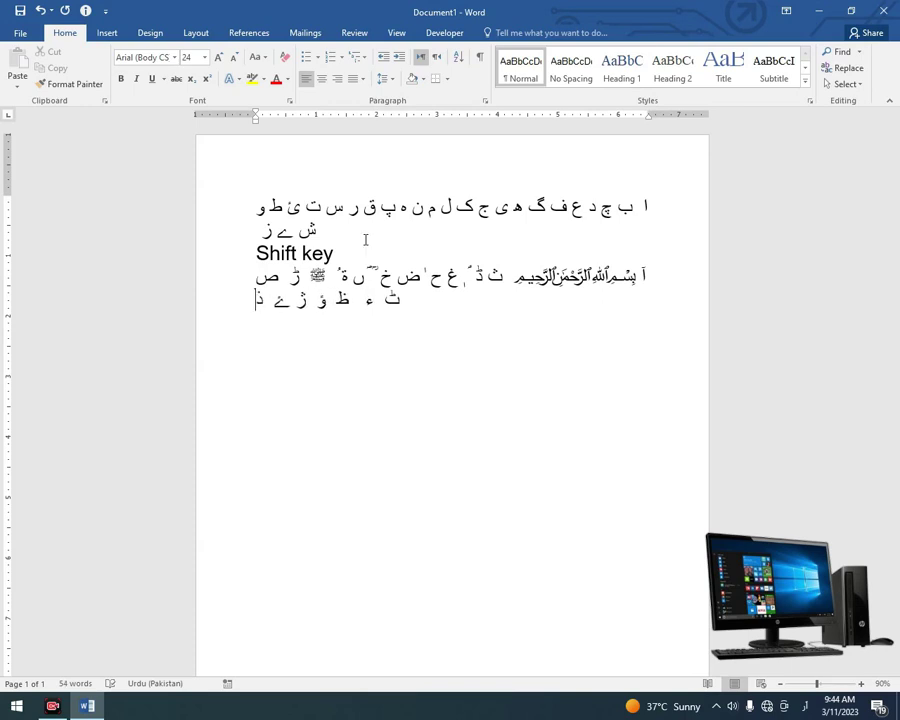
{"action": "left_click_drag", "start_coordinate": [256, 228], "coordinate": [655, 209]}
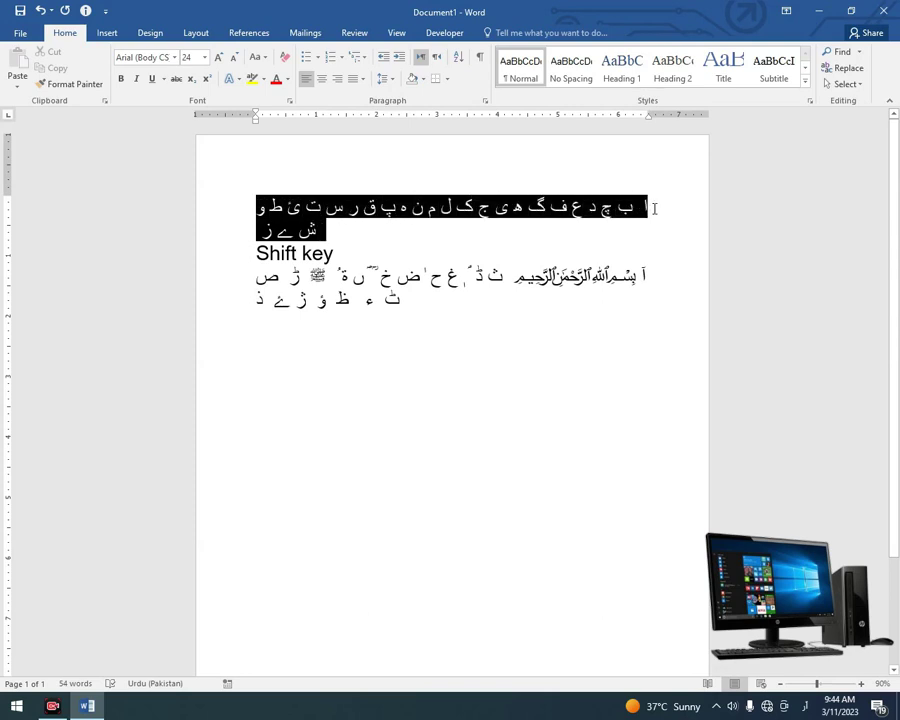
Select all of the document's text with Ctrl+A.
{"action": "left_click", "coordinate": [402, 229]}
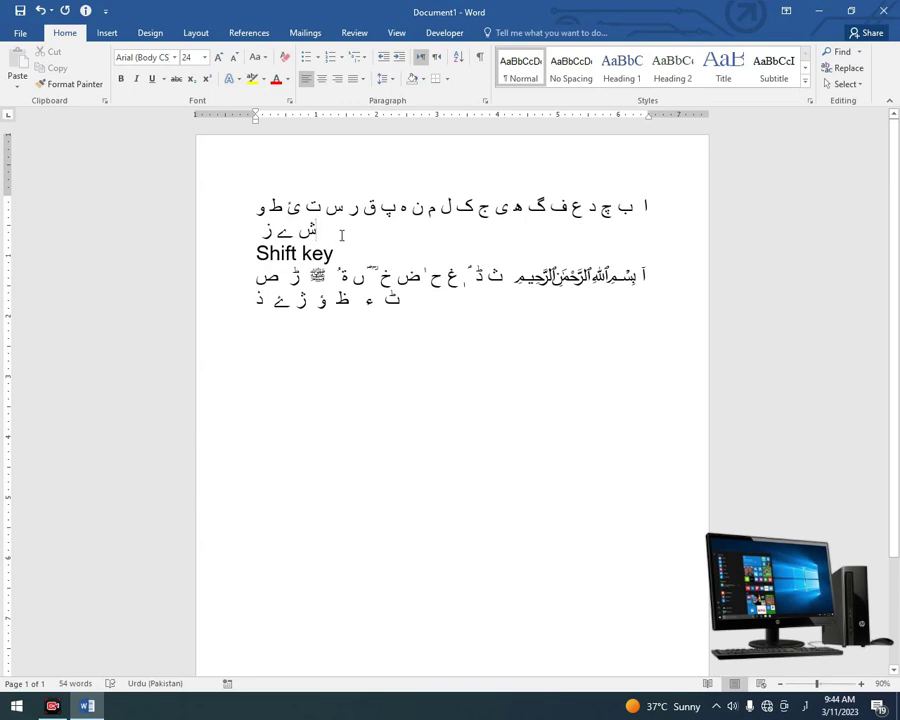
{"action": "left_click", "coordinate": [638, 273]}
{"action": "key", "text": "ctrl+a"}
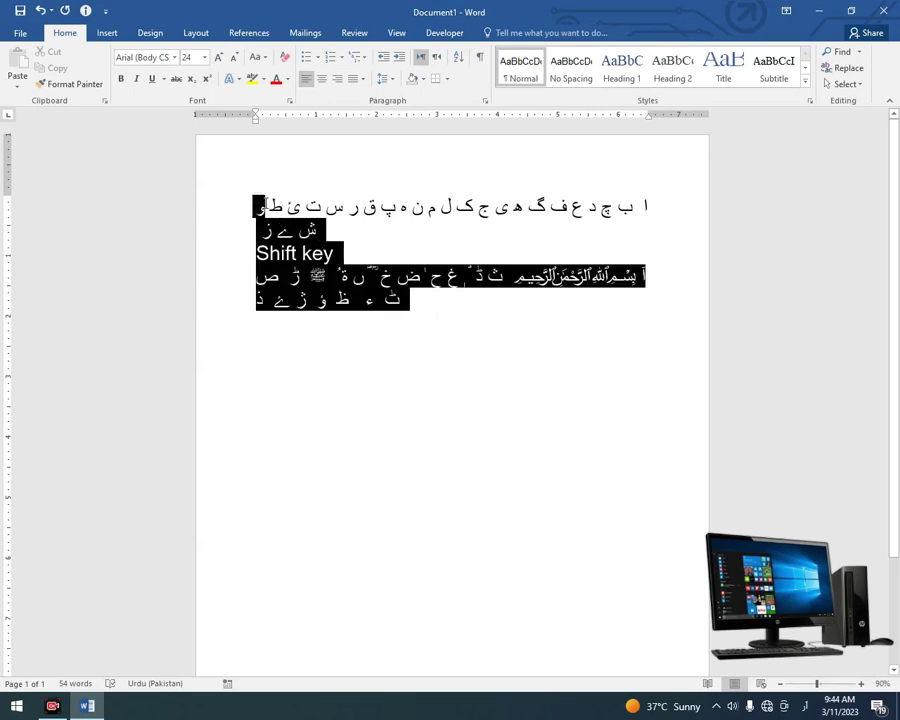
{"action": "left_click_drag", "start_coordinate": [258, 207], "coordinate": [263, 208]}
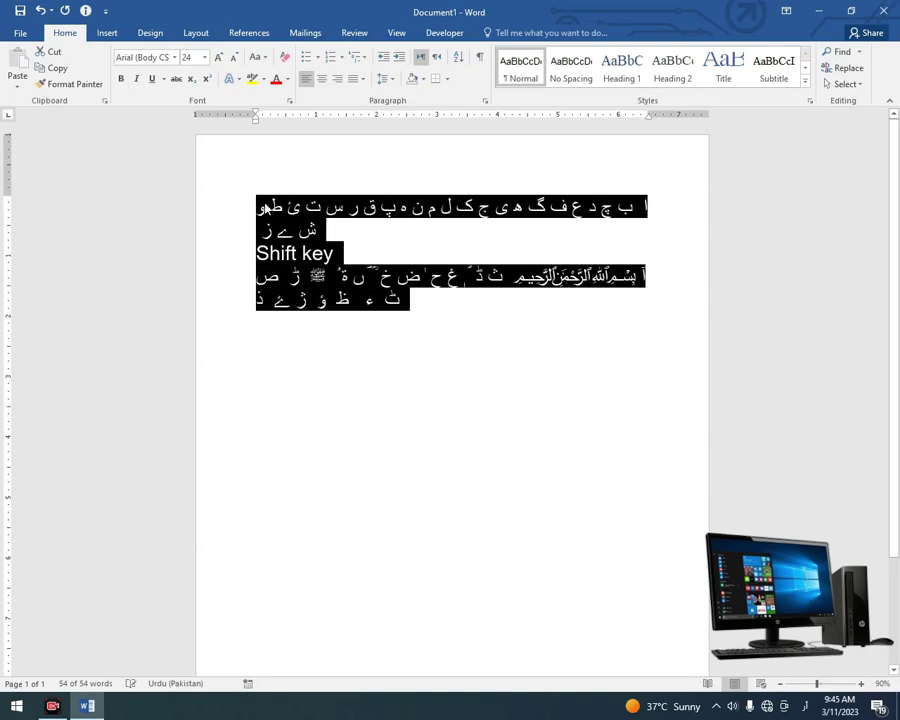
Make all text bold at size 47 and centered, and capitalize the heading to SHIFT KEY.
{"action": "key", "text": "ctrl+b"}
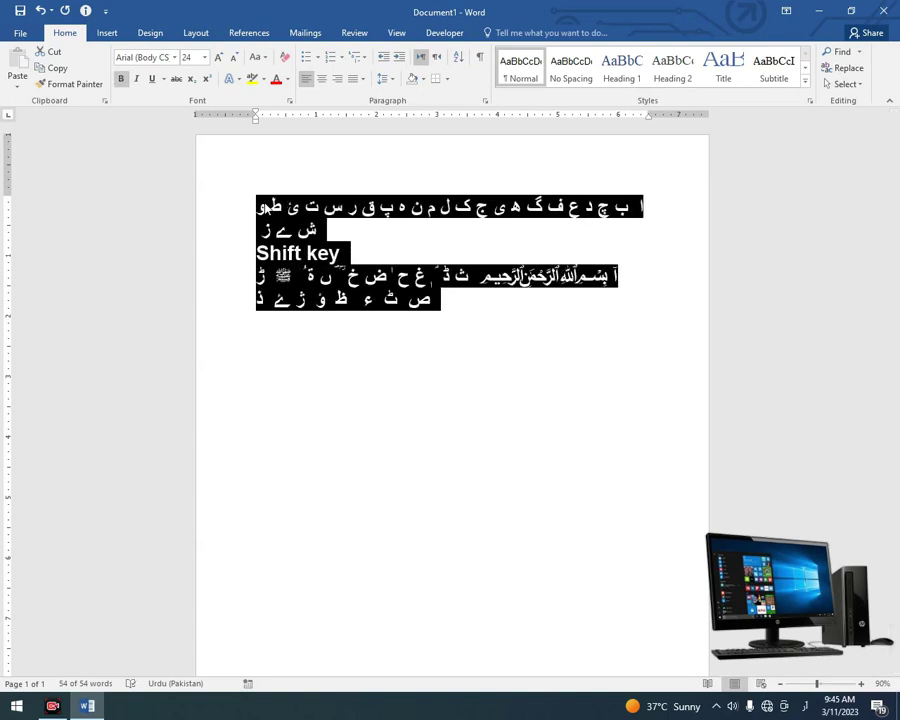
{"action": "key", "text": "ctrl+bracketright"}
{"action": "key", "text": "ctrl+bracketright"}
{"action": "key", "text": "ctrl+bracketright"}
{"action": "key", "text": "ctrl+bracketright"}
{"action": "key", "text": "ctrl+bracketright"}
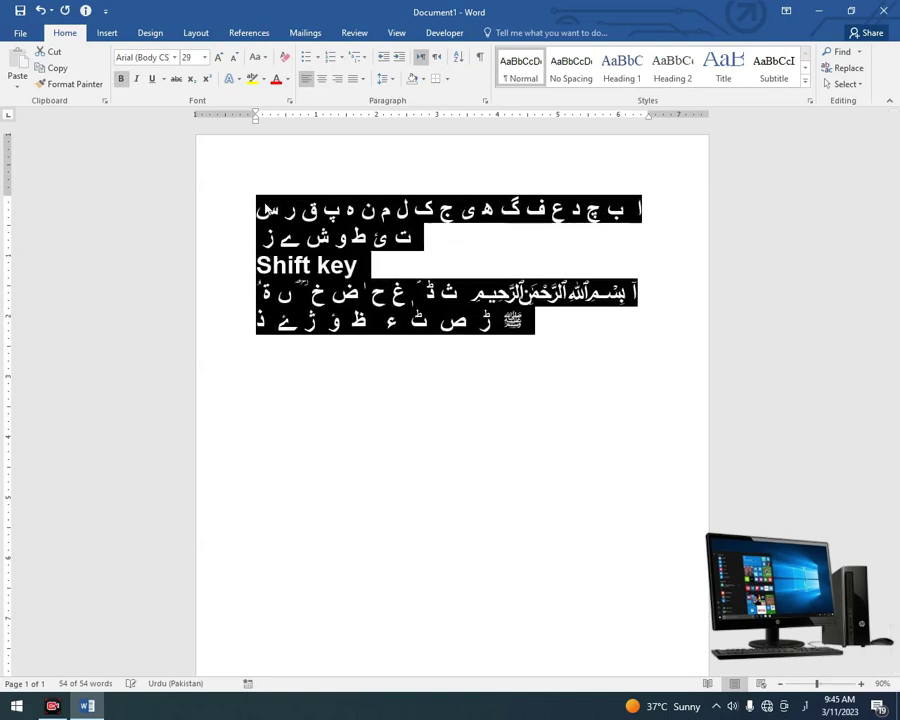
{"action": "key", "text": "ctrl+bracketright"}
{"action": "key", "text": "ctrl+bracketright"}
{"action": "key", "text": "ctrl+bracketright"}
{"action": "key", "text": "ctrl+bracketright"}
{"action": "key", "text": "ctrl+bracketright"}
{"action": "key", "text": "ctrl+bracketright"}
{"action": "key", "text": "ctrl+bracketright"}
{"action": "key", "text": "ctrl+bracketright"}
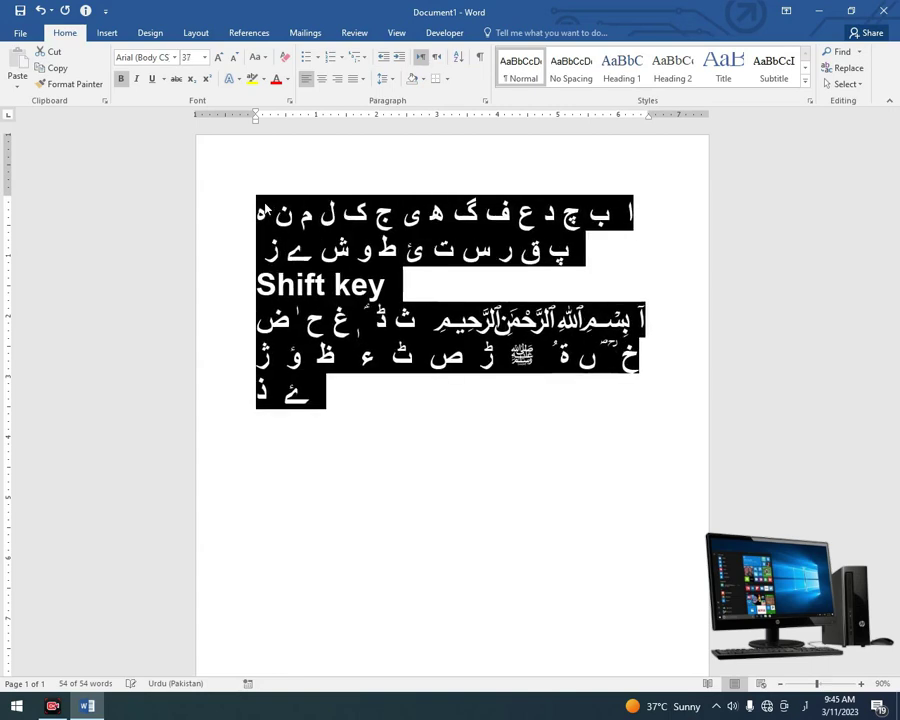
{"action": "key", "text": "ctrl+bracketright"}
{"action": "key", "text": "ctrl+bracketright"}
{"action": "key", "text": "ctrl+bracketright"}
{"action": "key", "text": "ctrl+bracketright"}
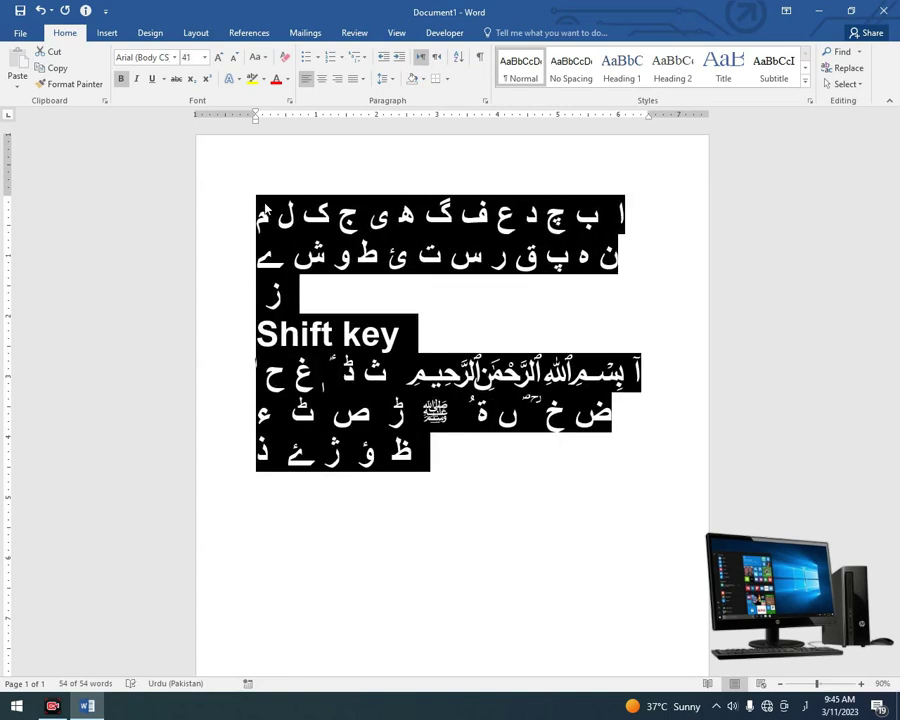
{"action": "key", "text": "ctrl+bracketright"}
{"action": "key", "text": "ctrl+bracketright"}
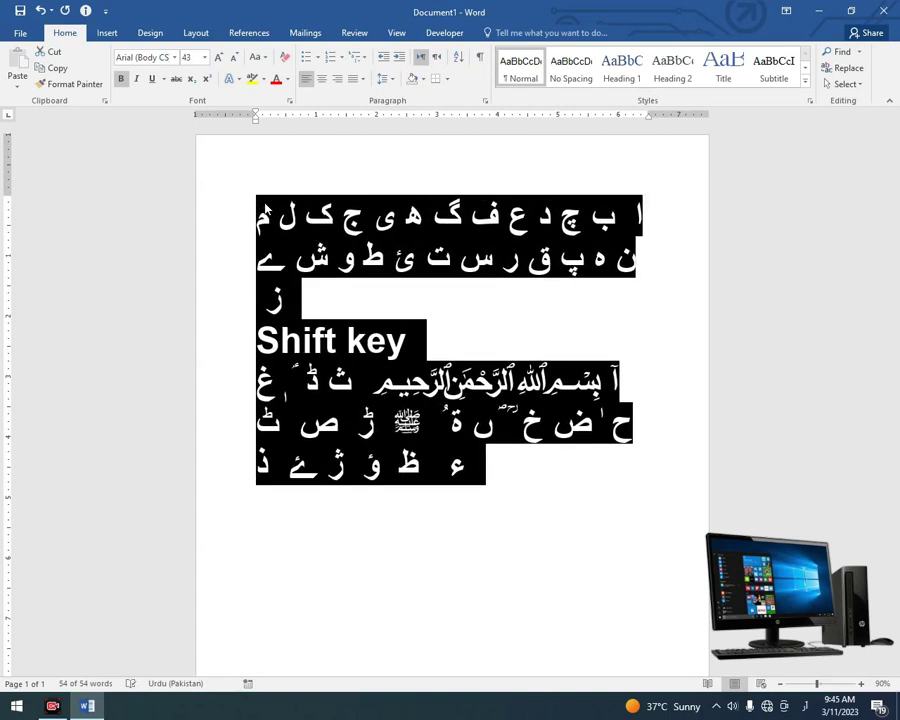
{"action": "key", "text": "ctrl+bracketright"}
{"action": "key", "text": "ctrl+bracketright"}
{"action": "key", "text": "ctrl+bracketright"}
{"action": "key", "text": "ctrl+bracketright"}
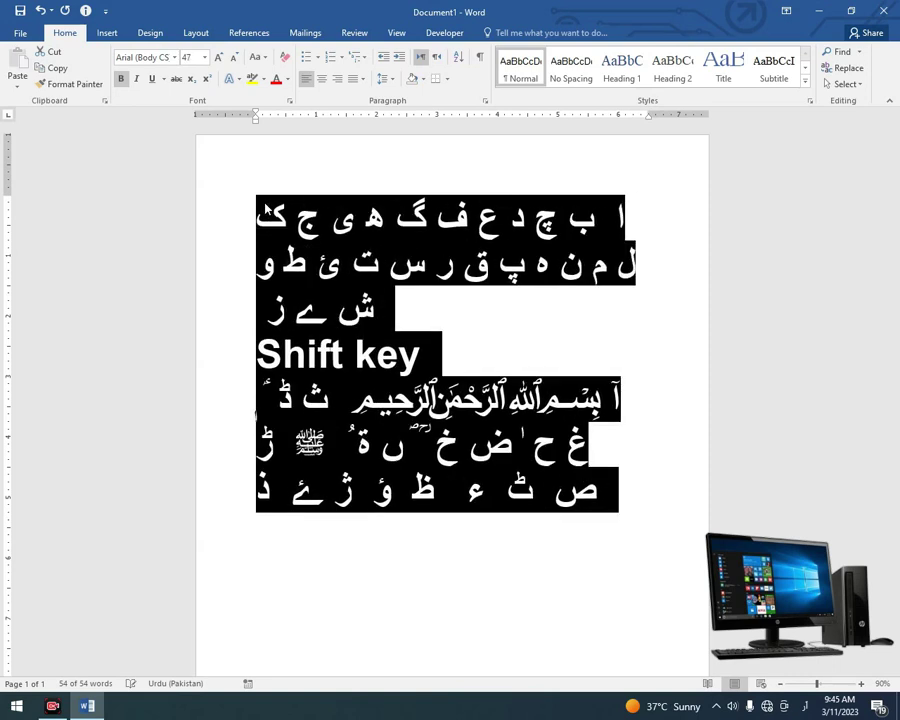
{"action": "key", "text": "ctrl+e"}
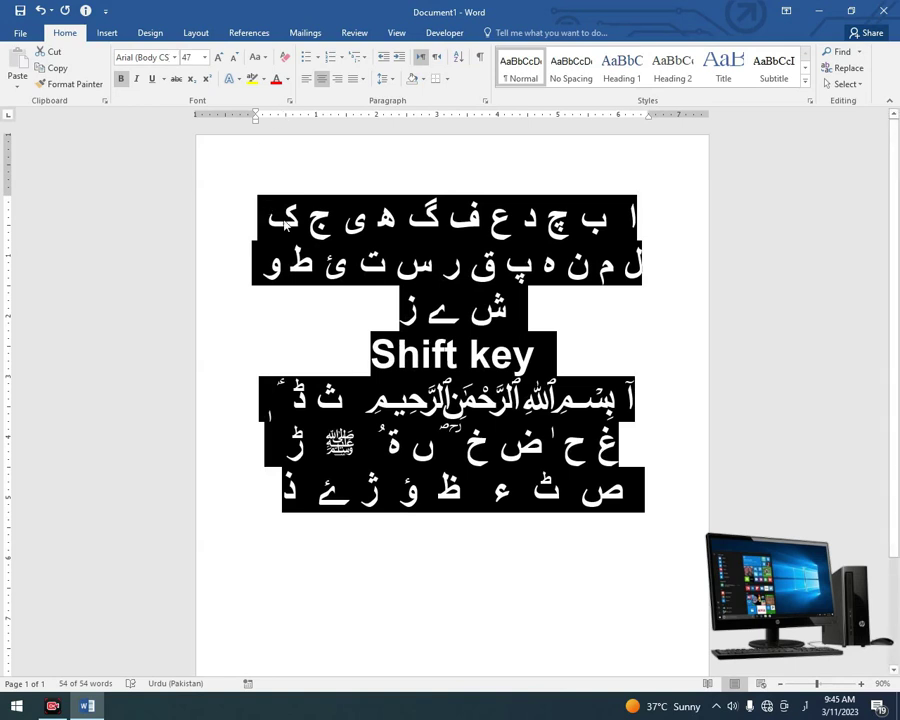
{"action": "key", "text": "shift+F3"}
{"action": "left_click", "coordinate": [575, 355]}
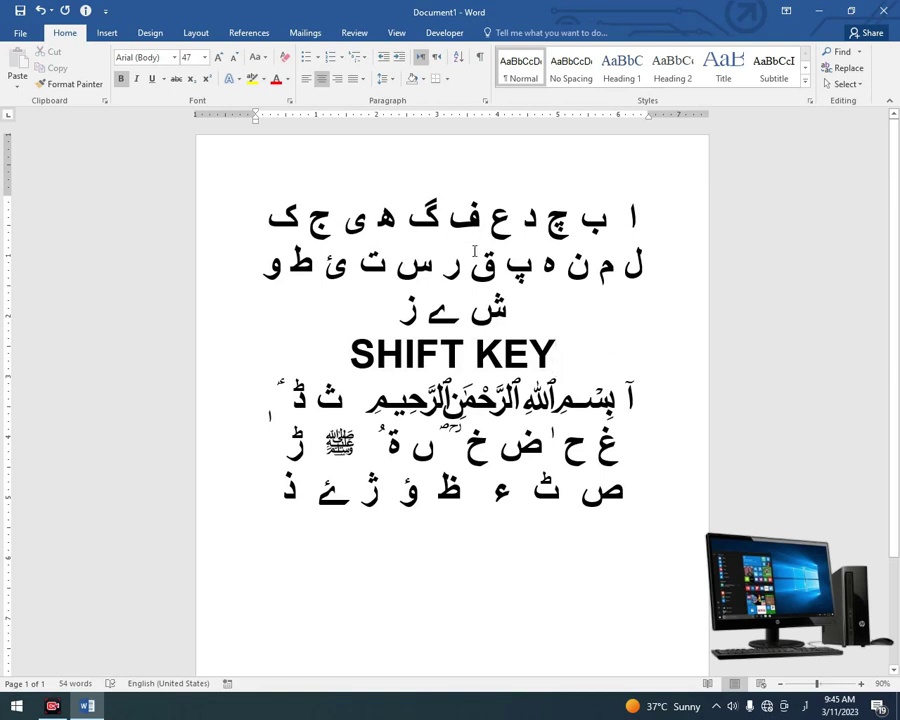
Apply red font colour to the SHIFT KEY heading.
{"action": "left_click_drag", "start_coordinate": [558, 352], "coordinate": [350, 352]}
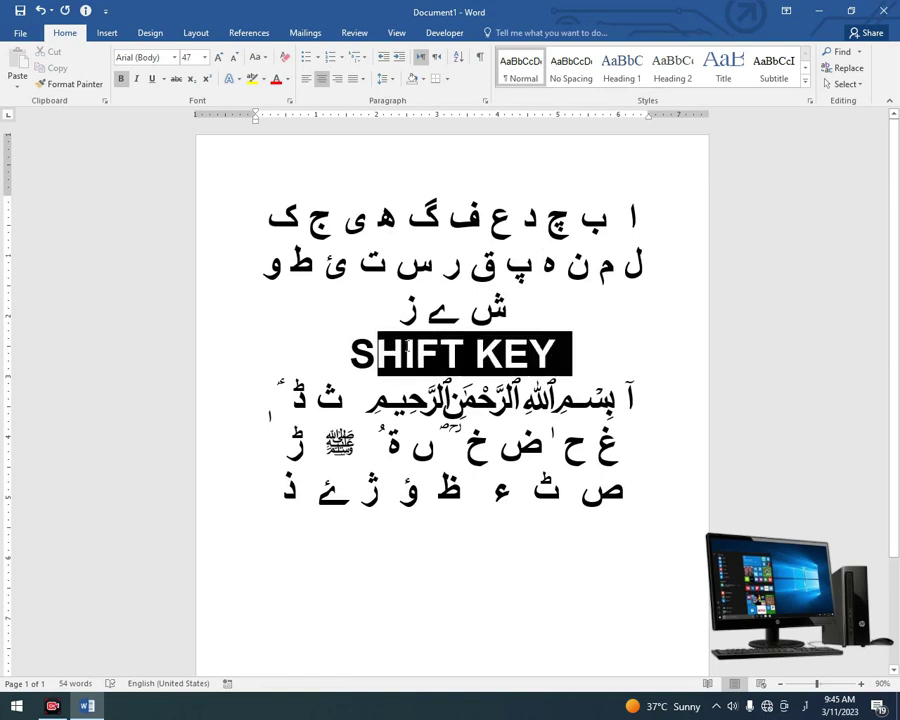
{"action": "left_click", "coordinate": [277, 80]}
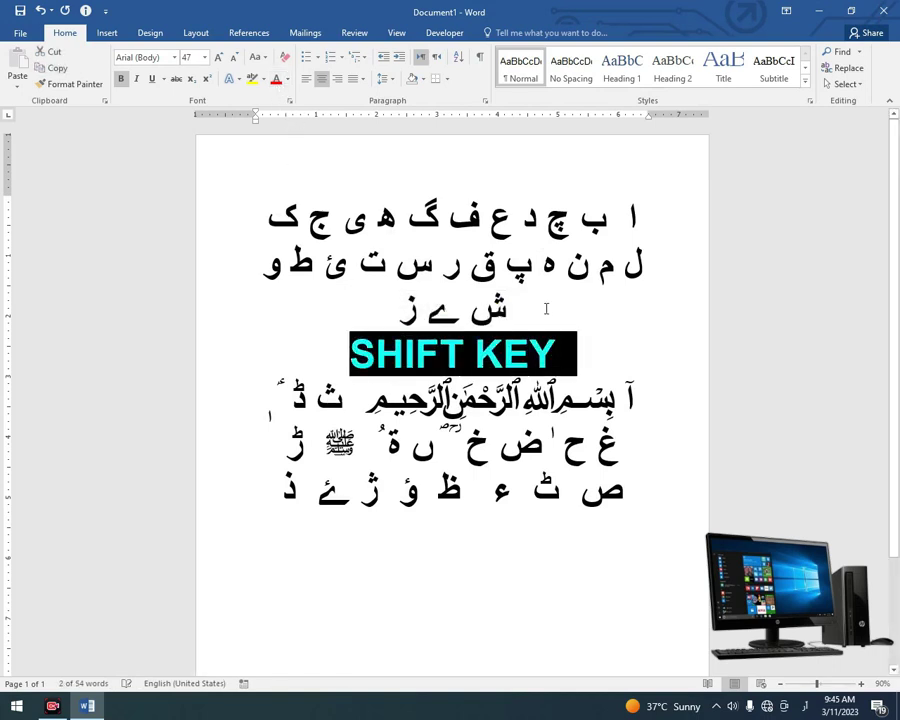
{"action": "left_click", "coordinate": [641, 371]}
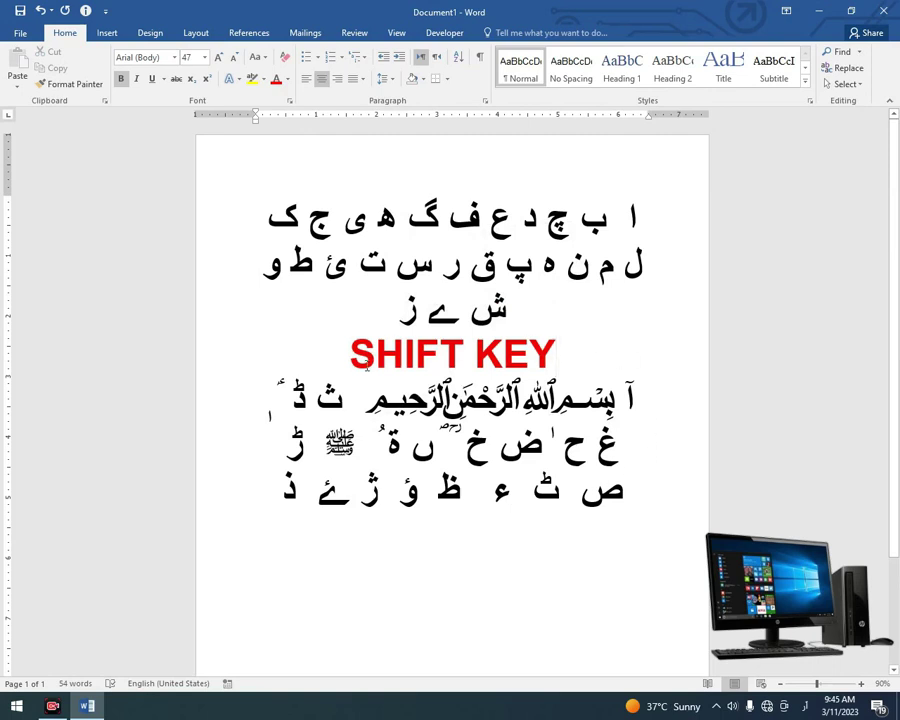
Insert a blank line directly above the red SHIFT KEY heading.
{"action": "left_click", "coordinate": [538, 301]}
{"action": "key", "text": "Return"}
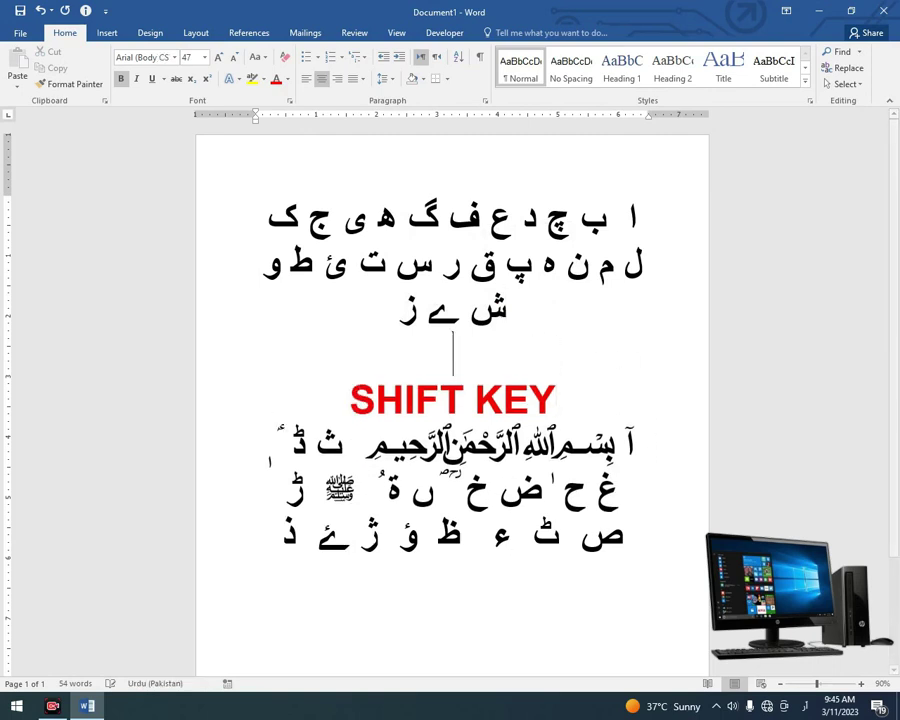